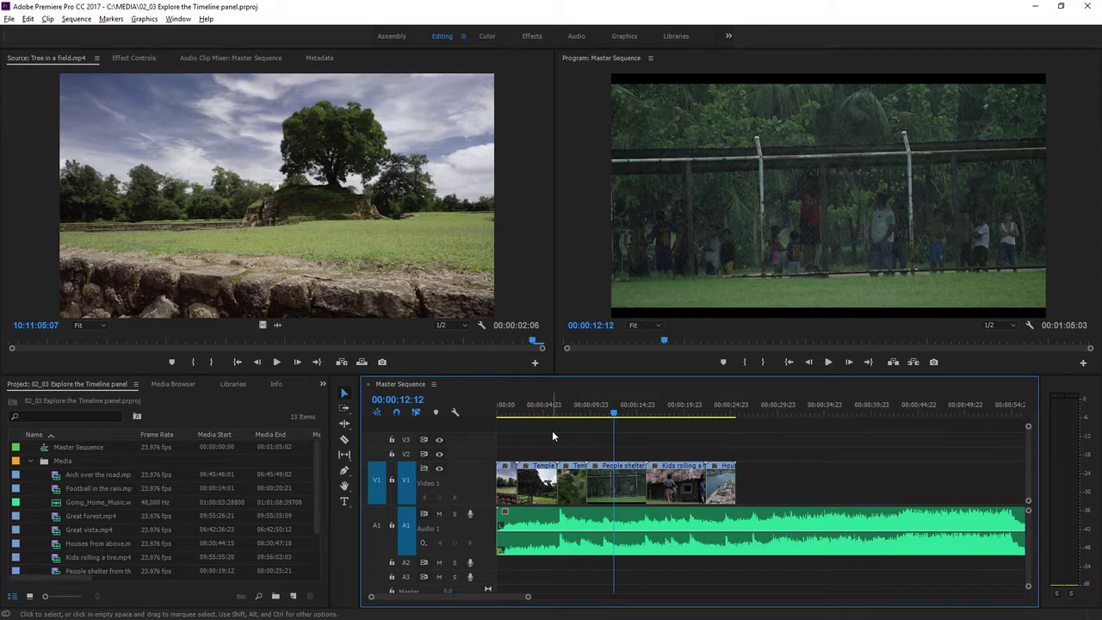
Select the A1 music clip and the People shelter, Tem and Temple V1 clips, then play the sequence.
left_click(584, 522)
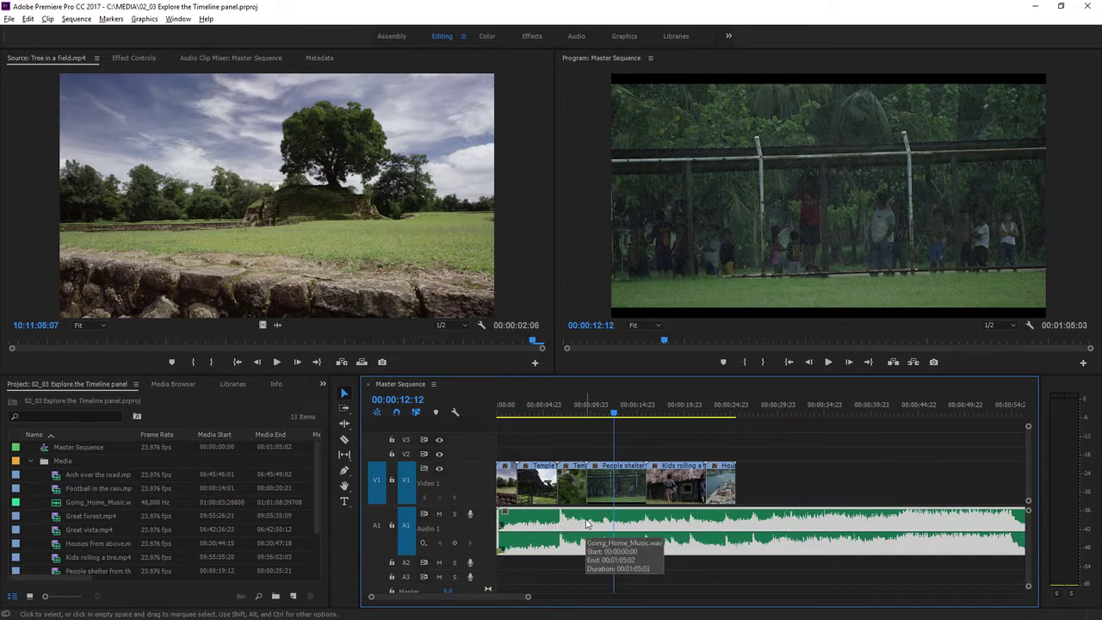
left_click(602, 489)
left_click(571, 493)
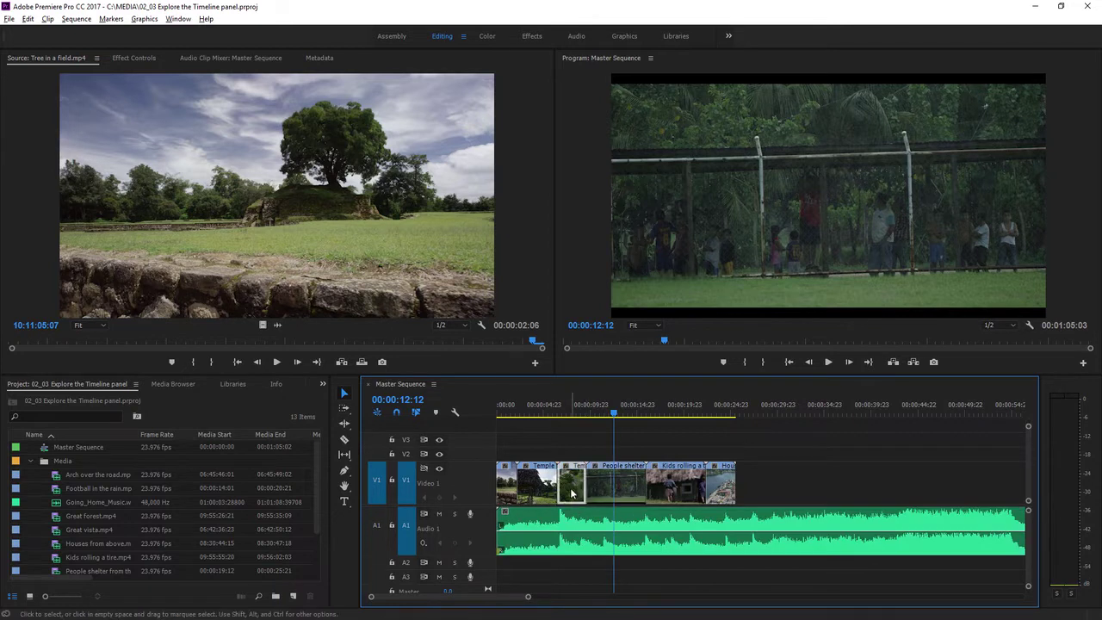
left_click(534, 491)
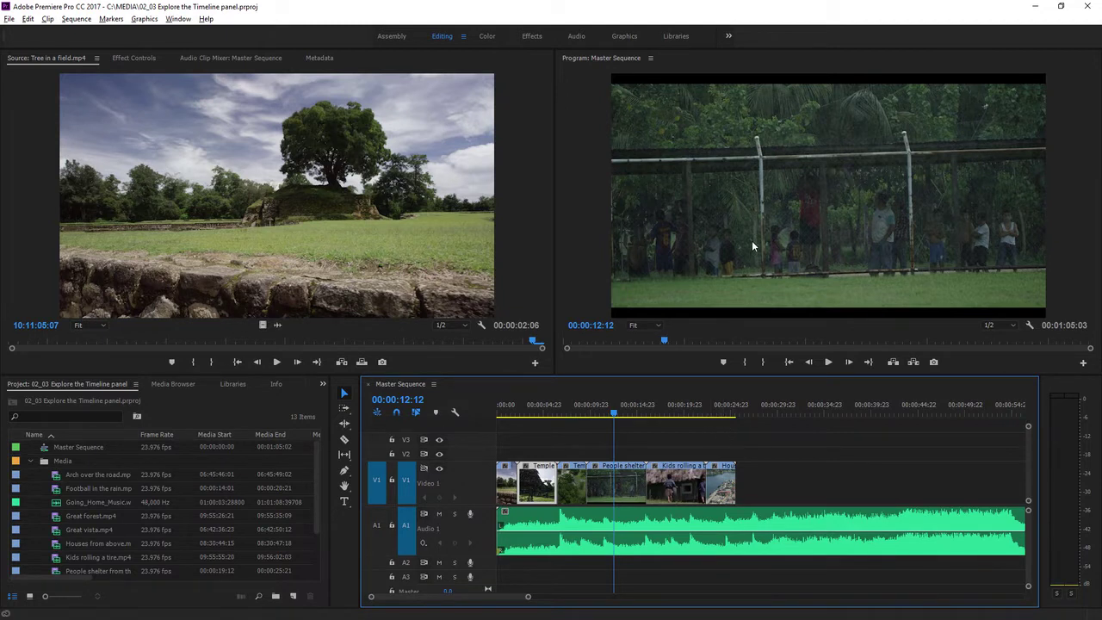
left_click(828, 362)
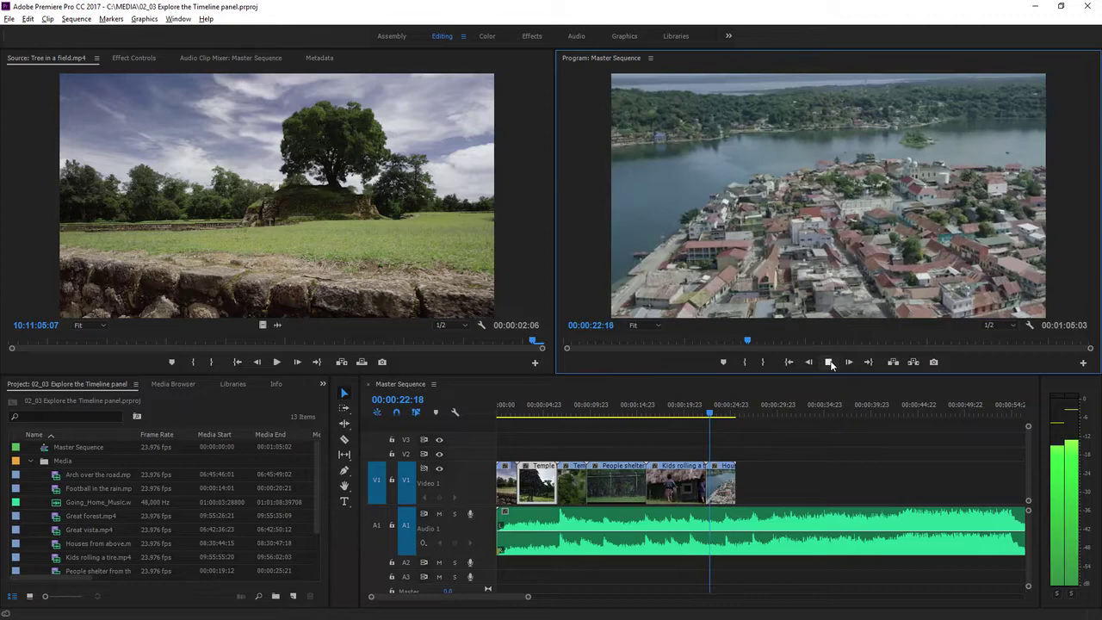
Stop playback at 00:00:23:19, select the Kids rolling a tire clip, and scroll the track area.
left_click(829, 361)
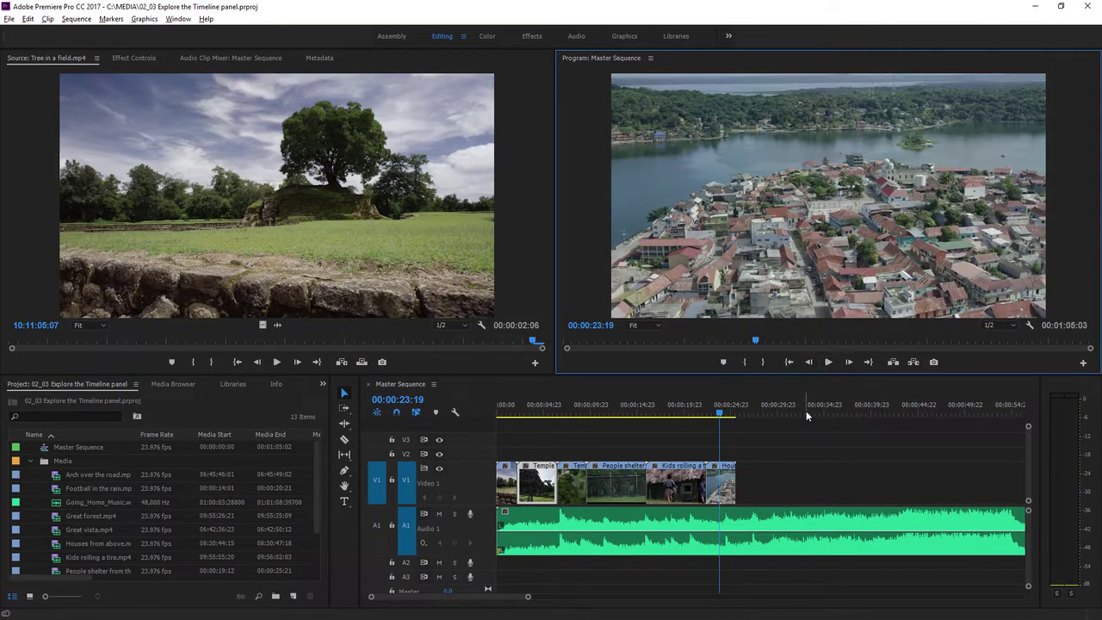
left_click(687, 488)
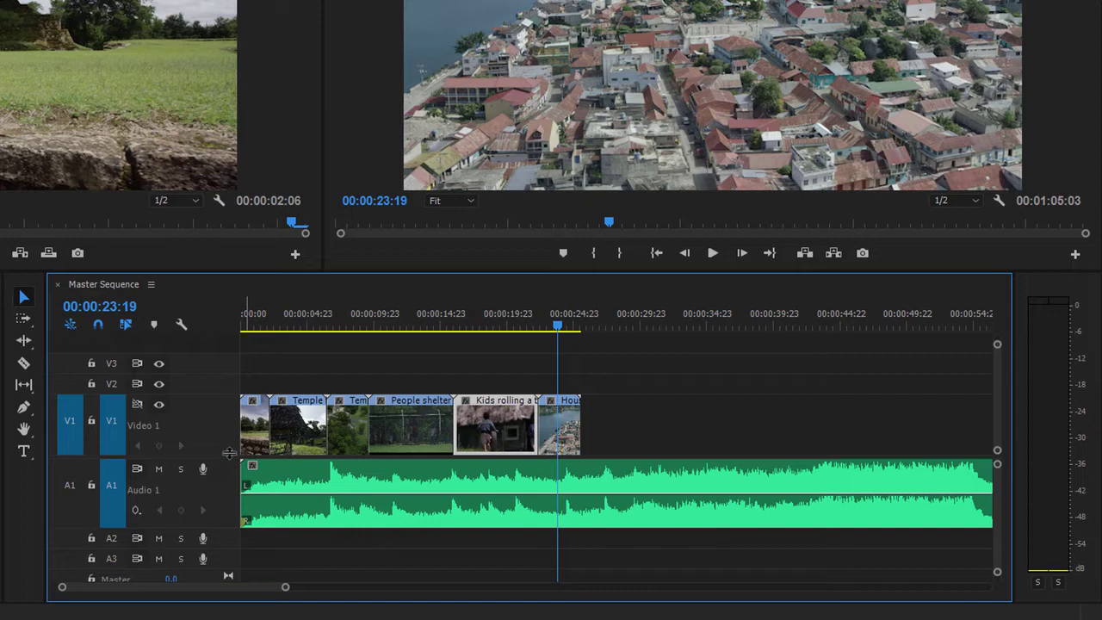
scroll(228, 426, "down", 1)
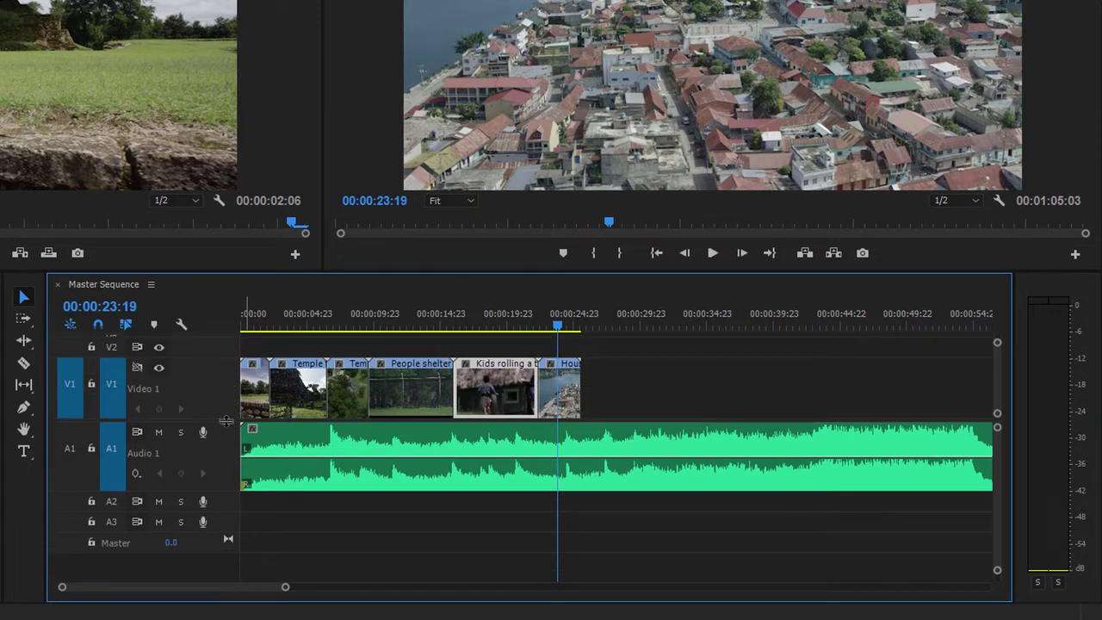
scroll(222, 466, "up", 1)
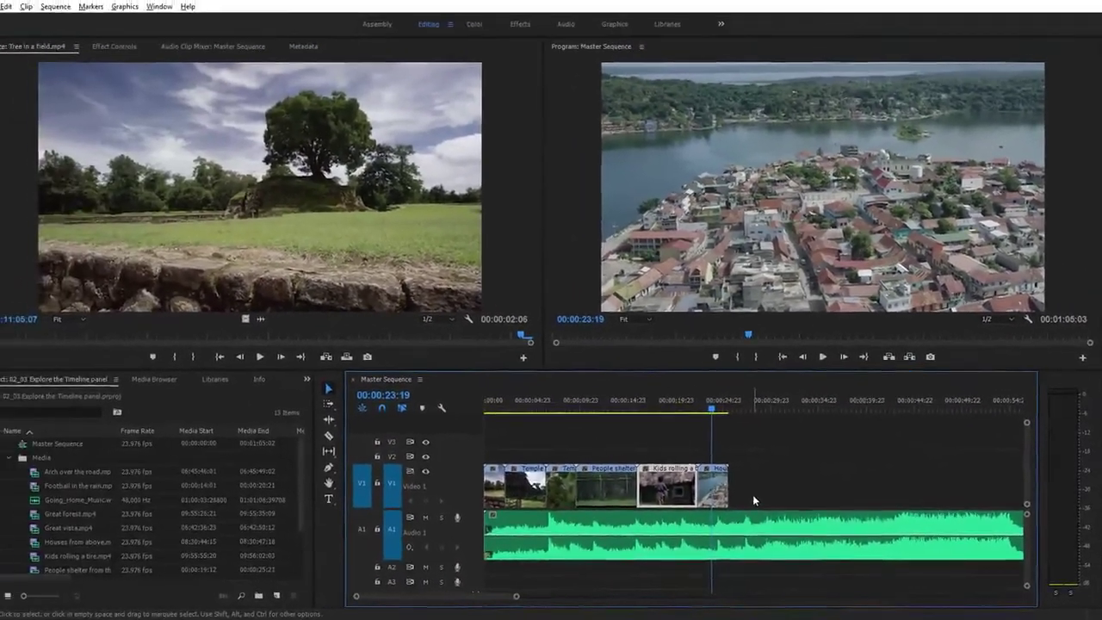
Maximize the Timeline with the grave key, restore the layout, then briefly enlarge the Project panel.
key("grave")
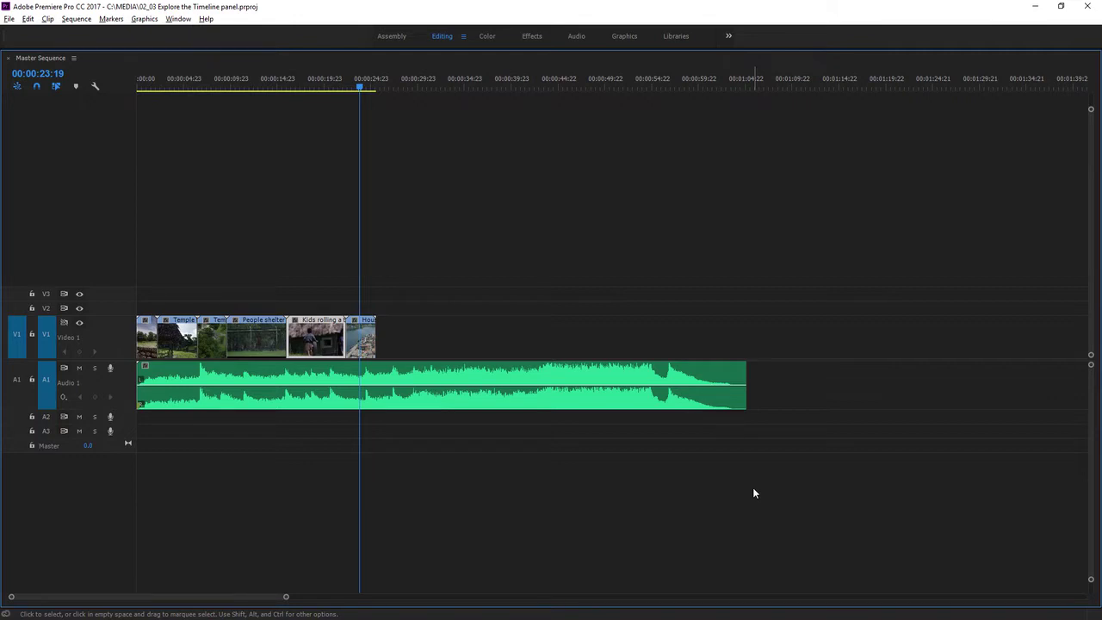
key("grave")
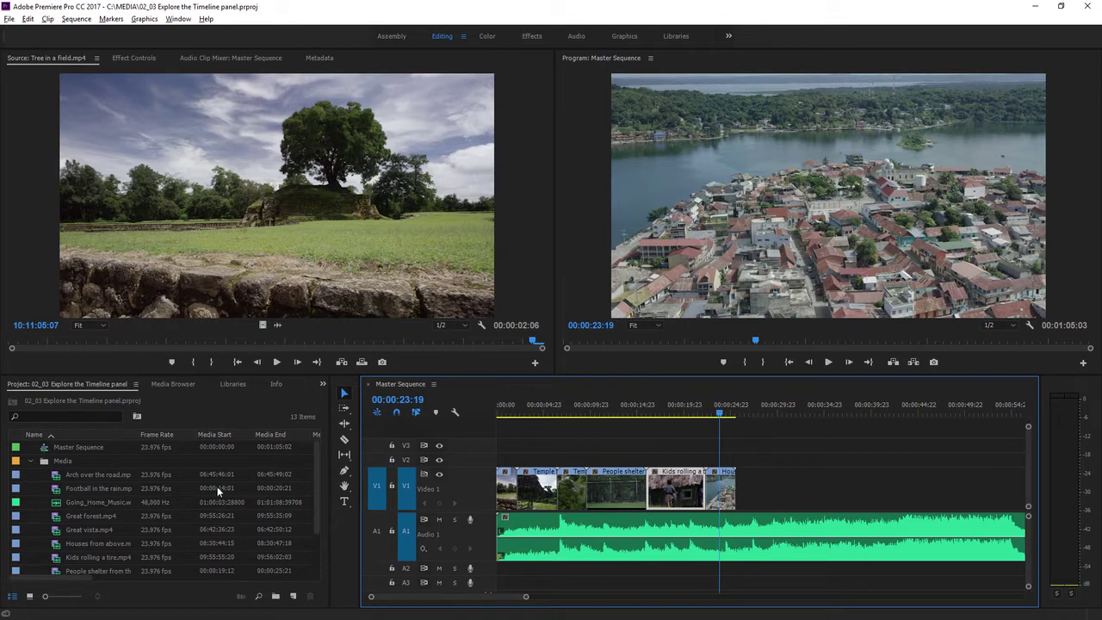
key("grave")
key("grave")
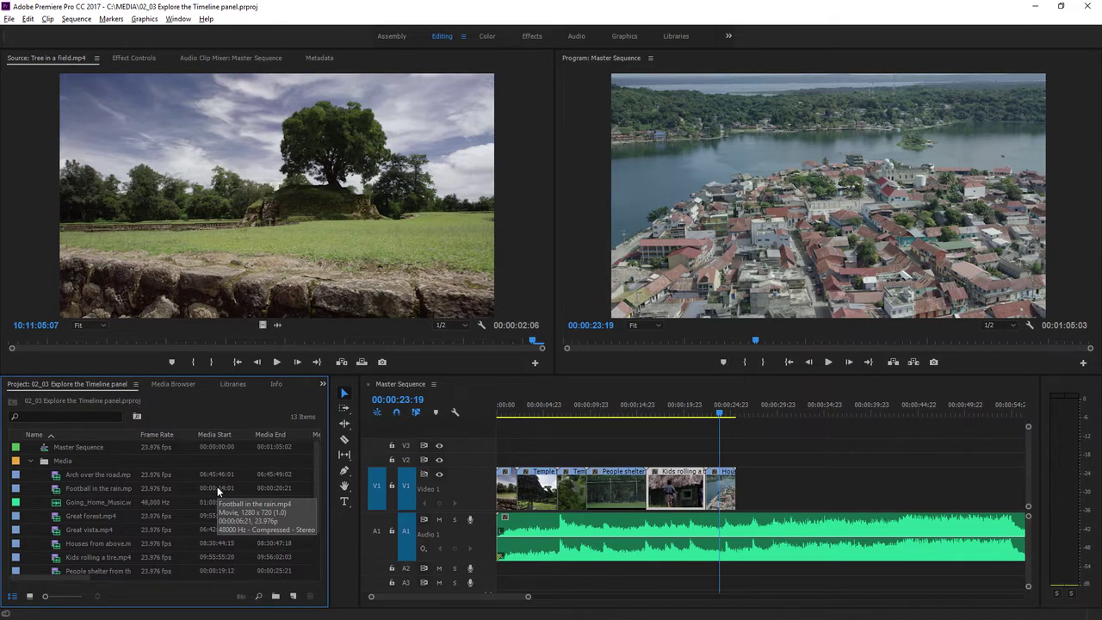
Hide V1's output, play from 00:00:06:18 to 00:00:08:02, then turn V1 back on.
left_click(450, 501)
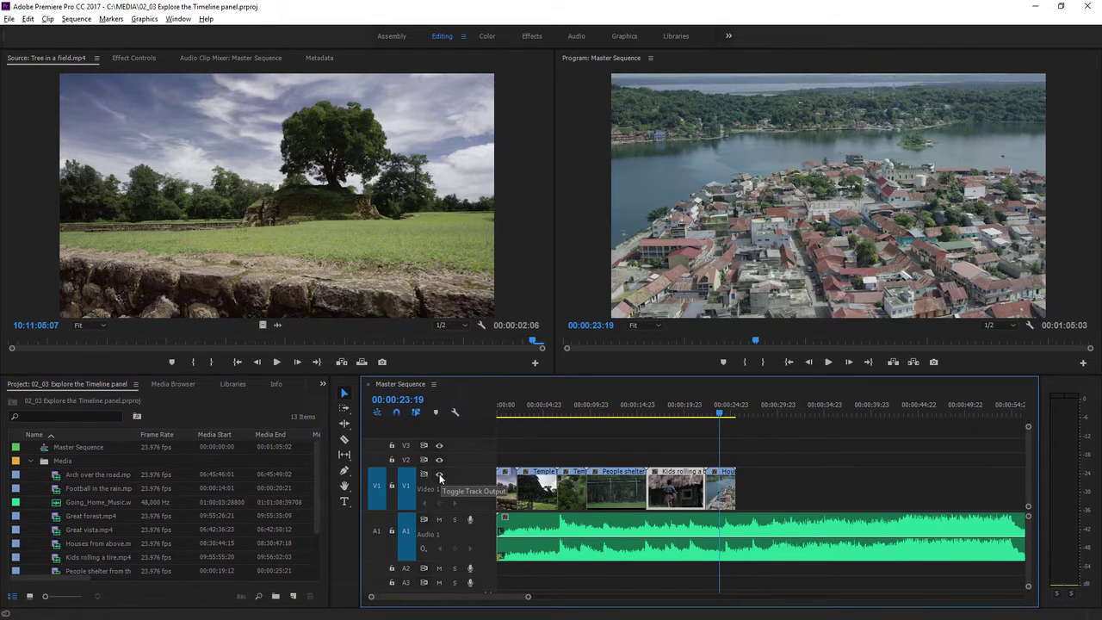
left_click(439, 475)
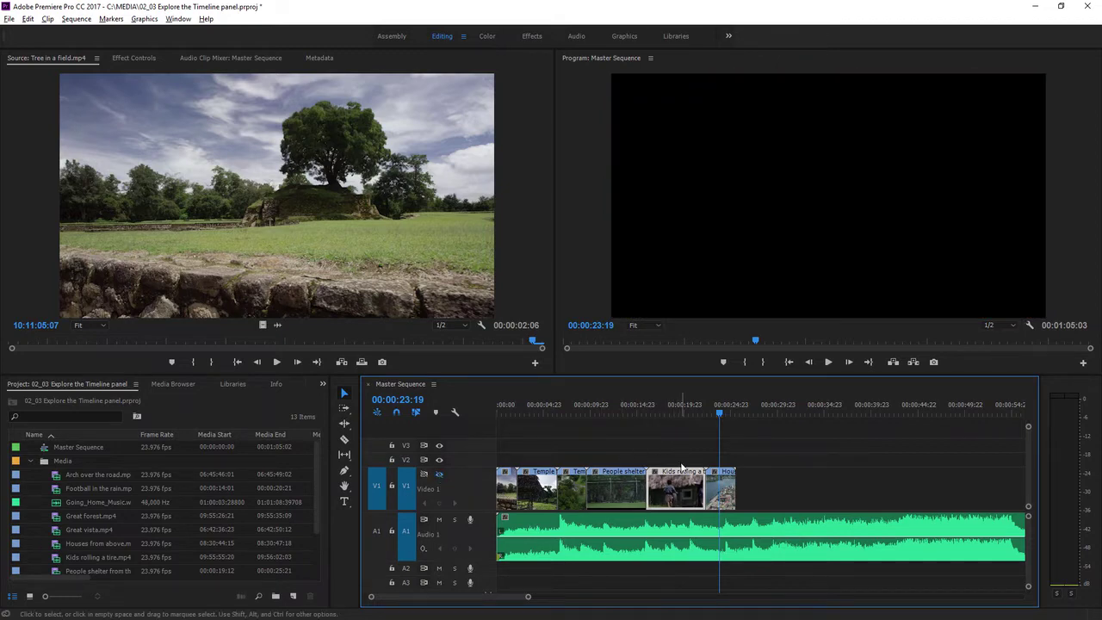
left_click(560, 408)
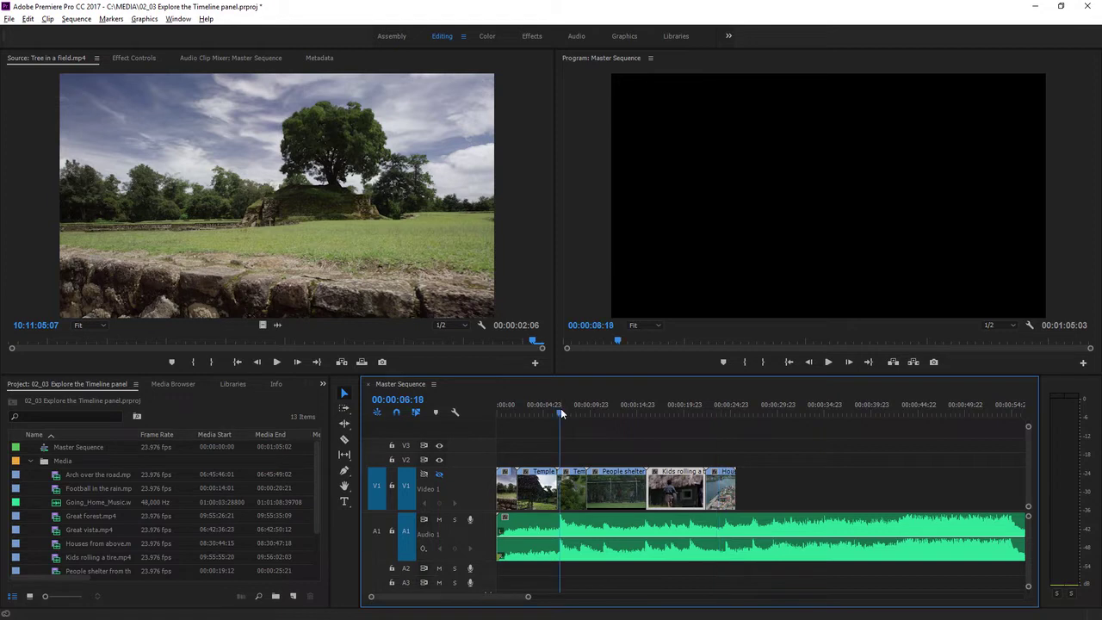
left_click(828, 361)
key("space")
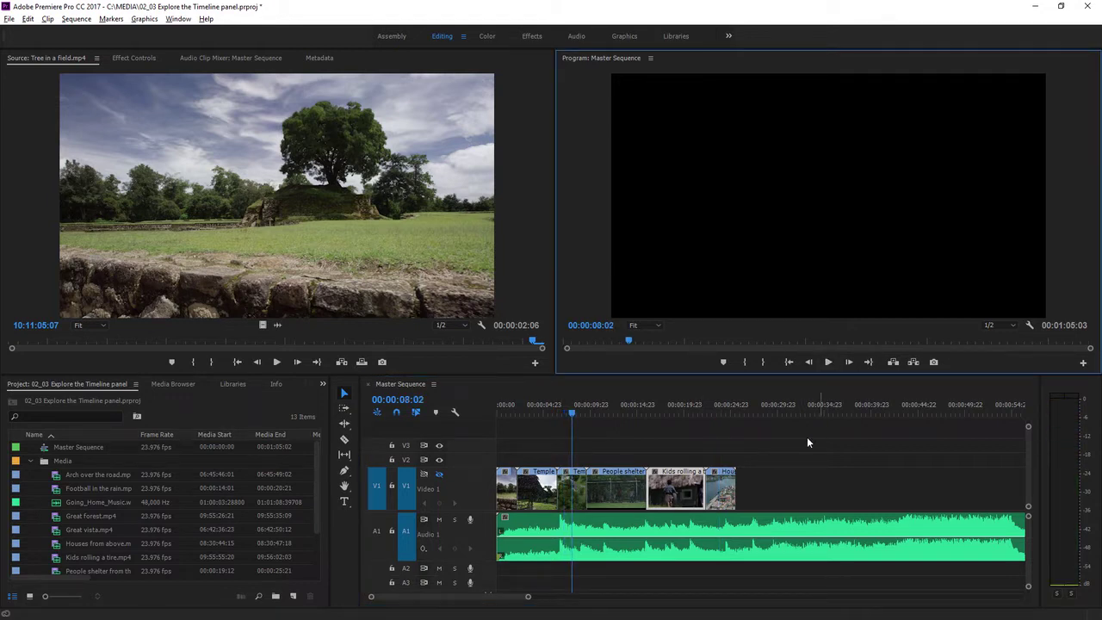
left_click(439, 474)
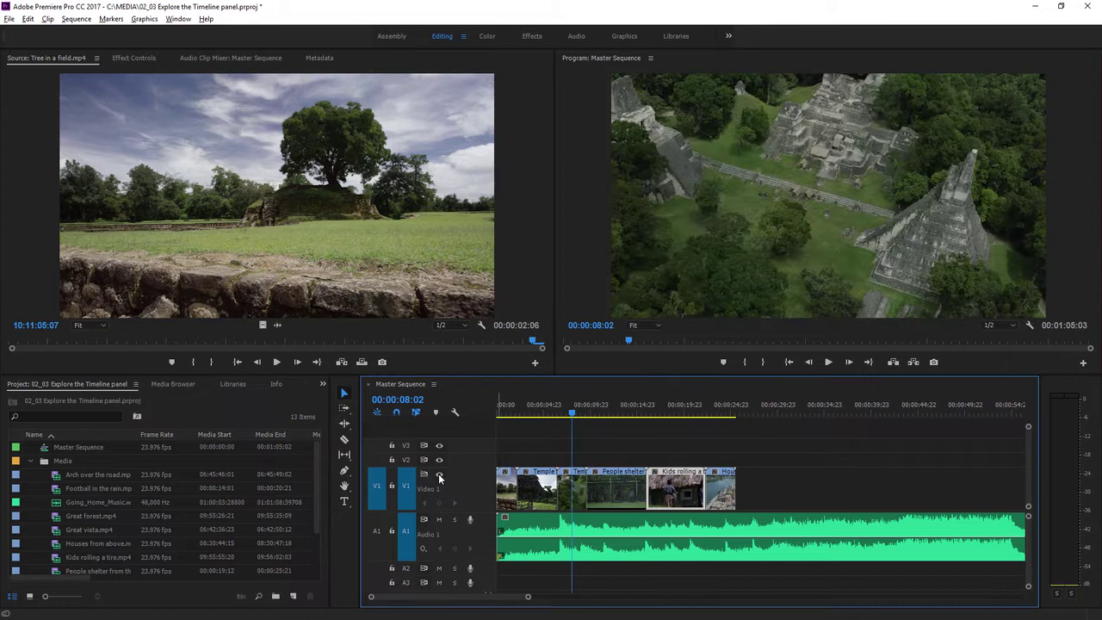
Mute the A1 audio track and play the sequence, stopping at 00:00:11:11.
left_click(438, 519)
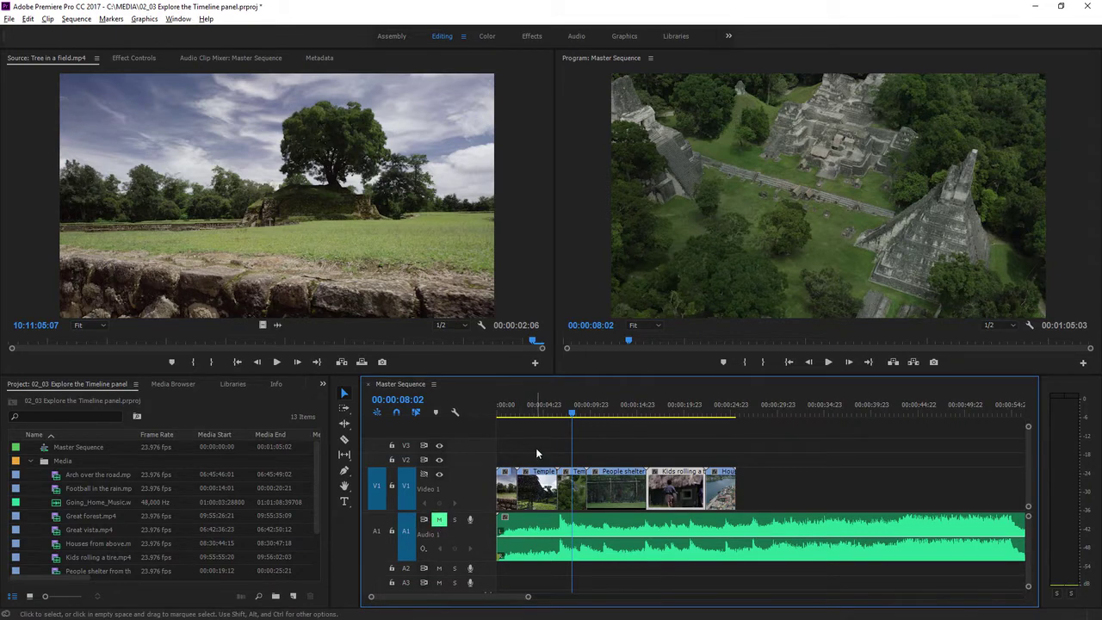
key("space")
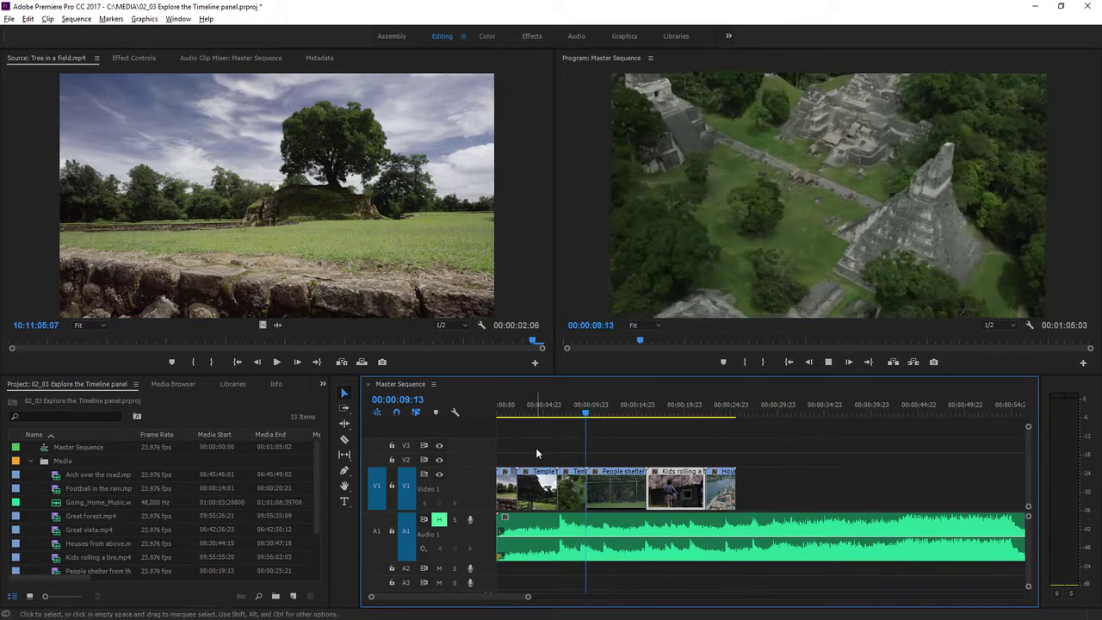
key("space")
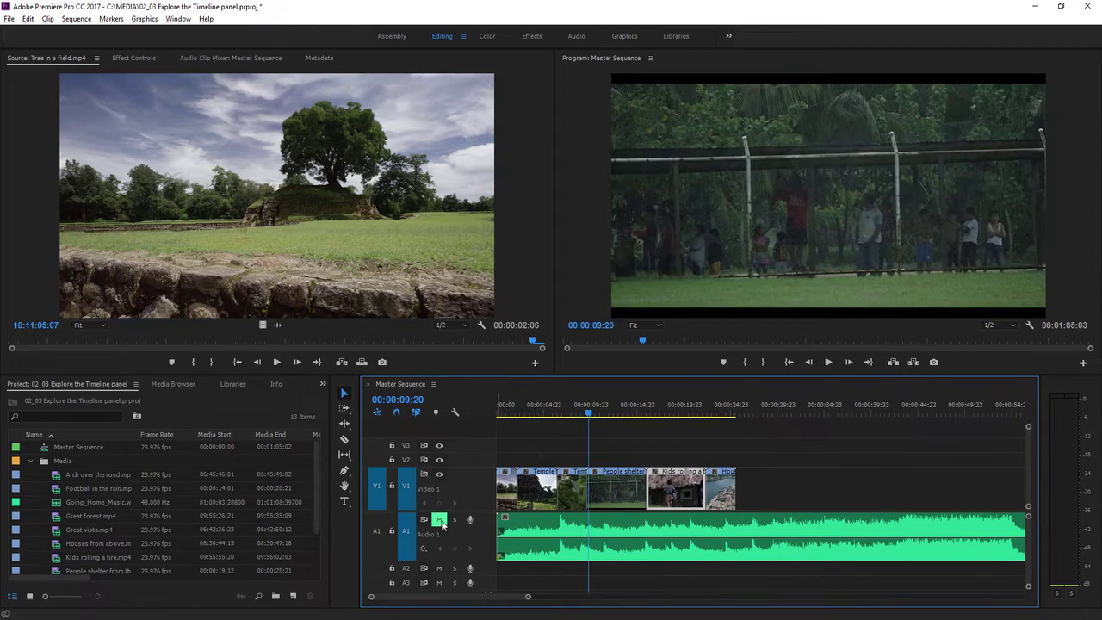
key("space")
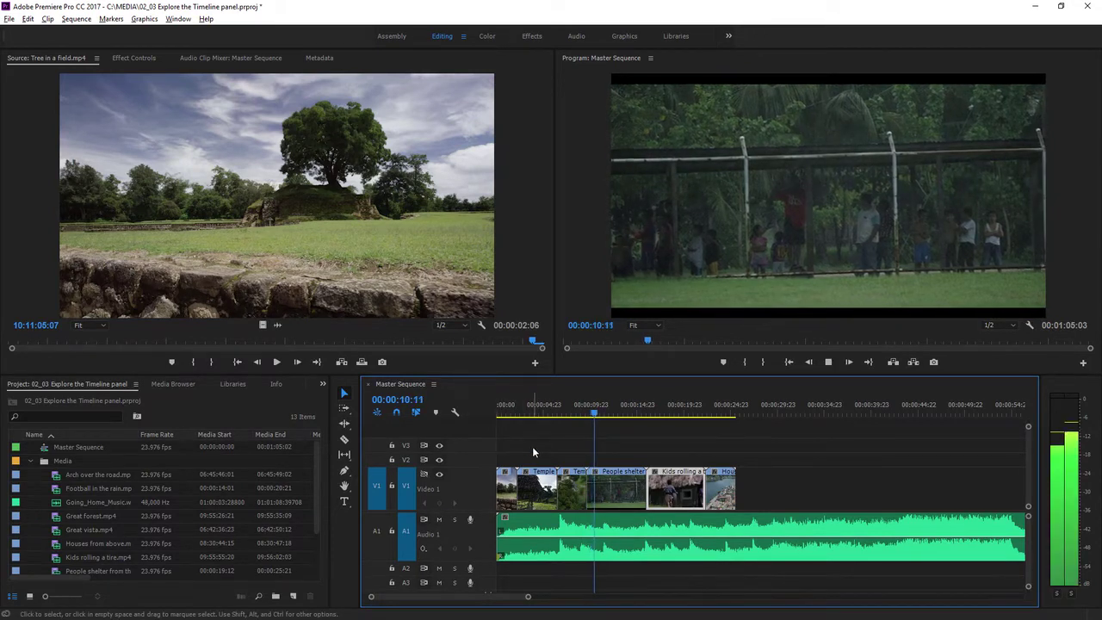
key("space")
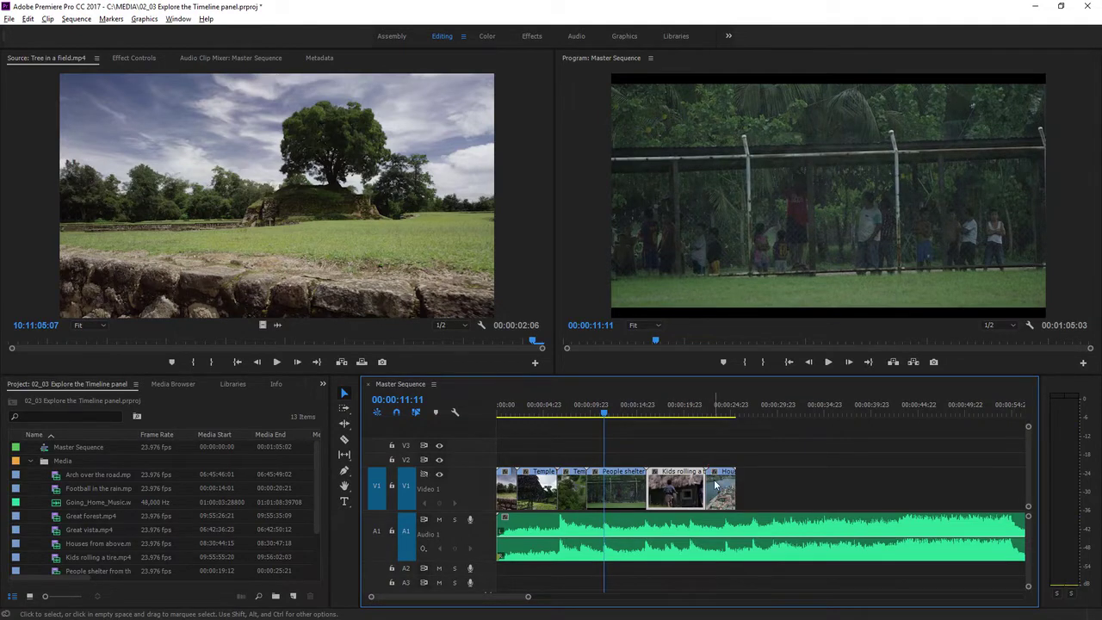
left_click_drag(714, 486, 798, 489)
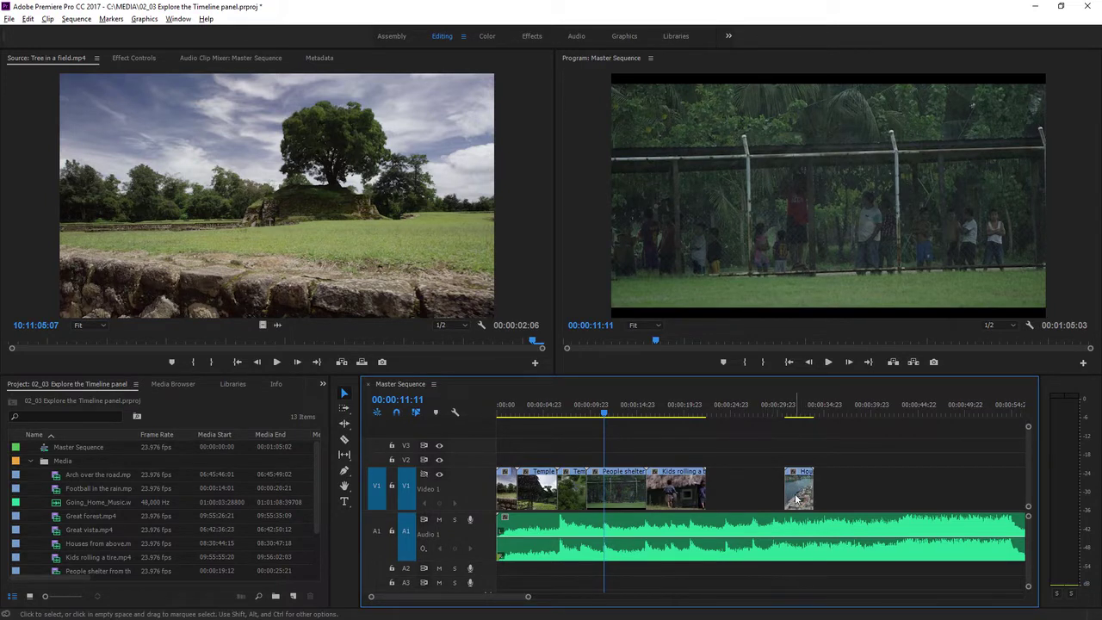
left_click_drag(797, 497, 730, 502)
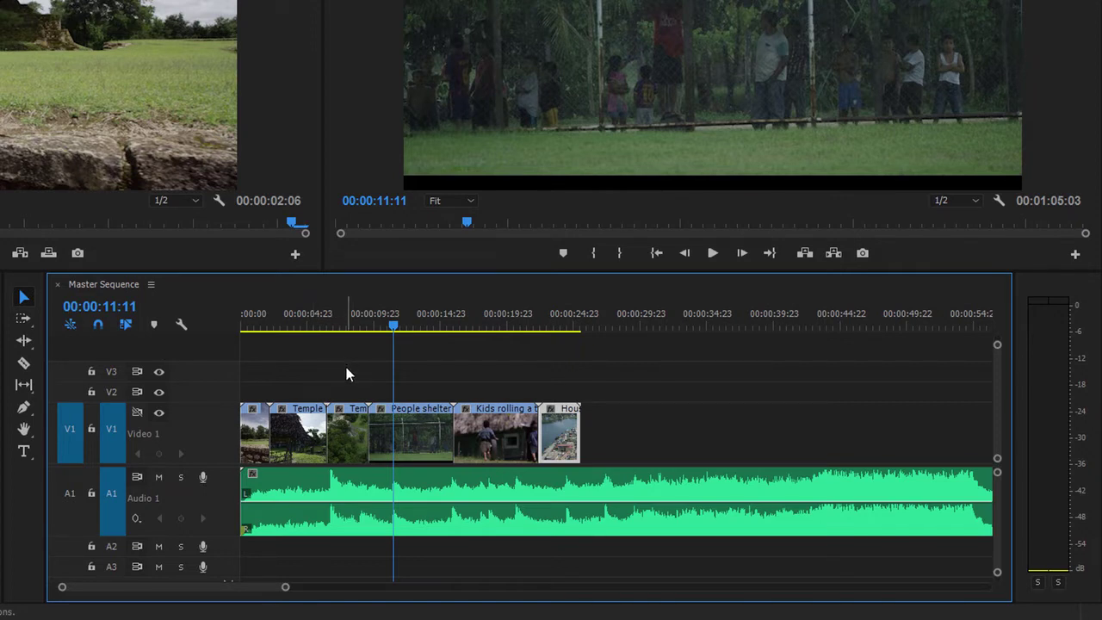
left_click_drag(346, 366, 568, 441)
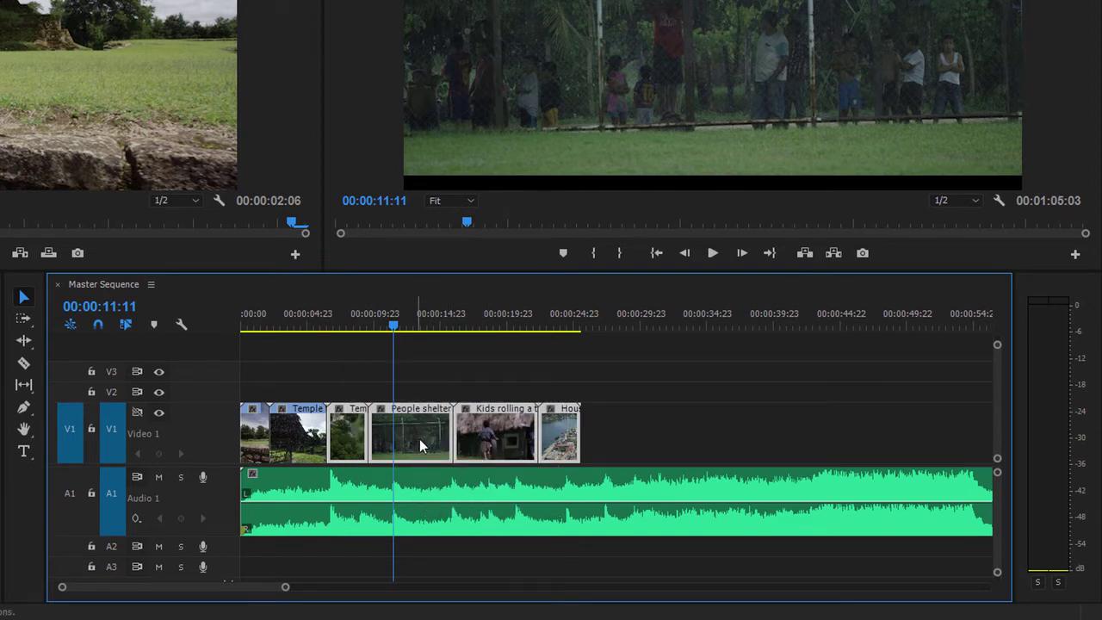
left_click_drag(416, 438, 500, 440)
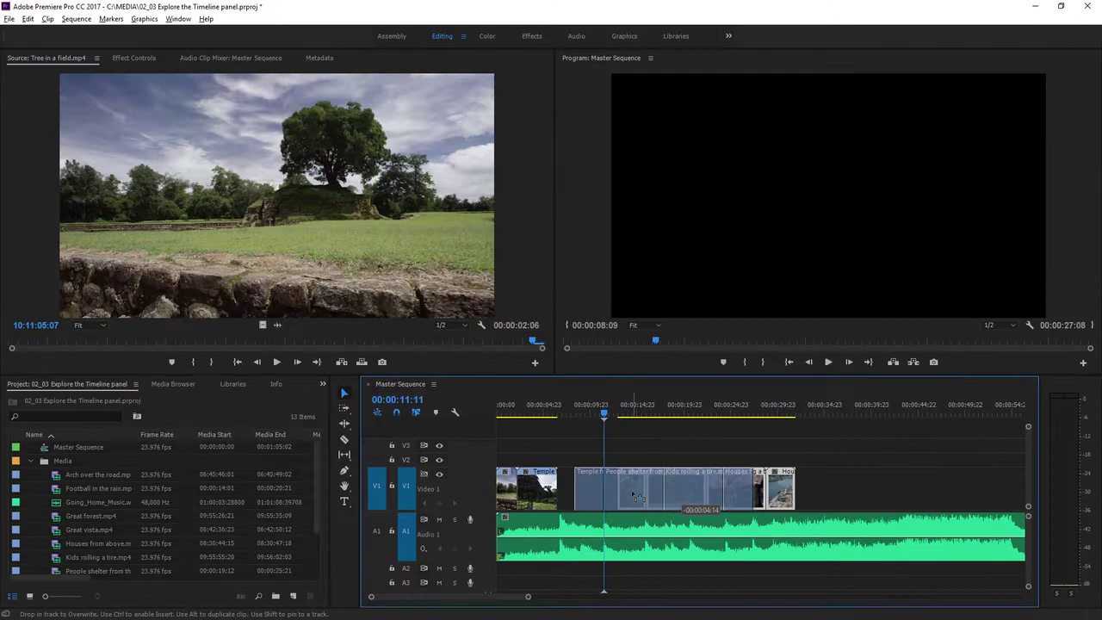
key("ctrl+z")
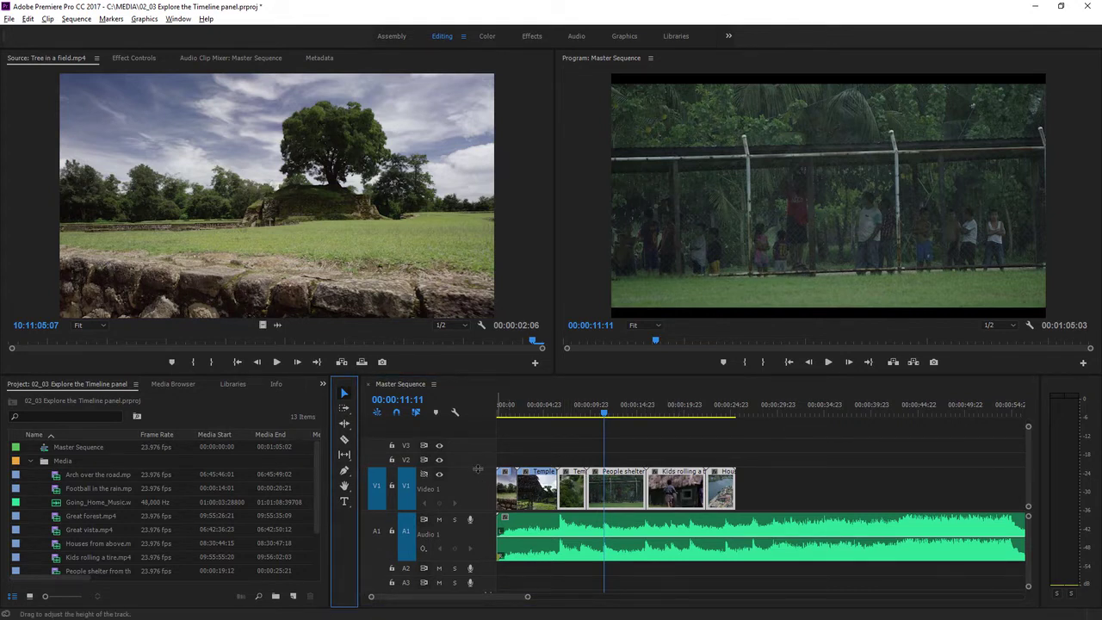
Make the V1 video track taller and expand the A1 audio track in two drags.
left_click_drag(479, 469, 479, 447)
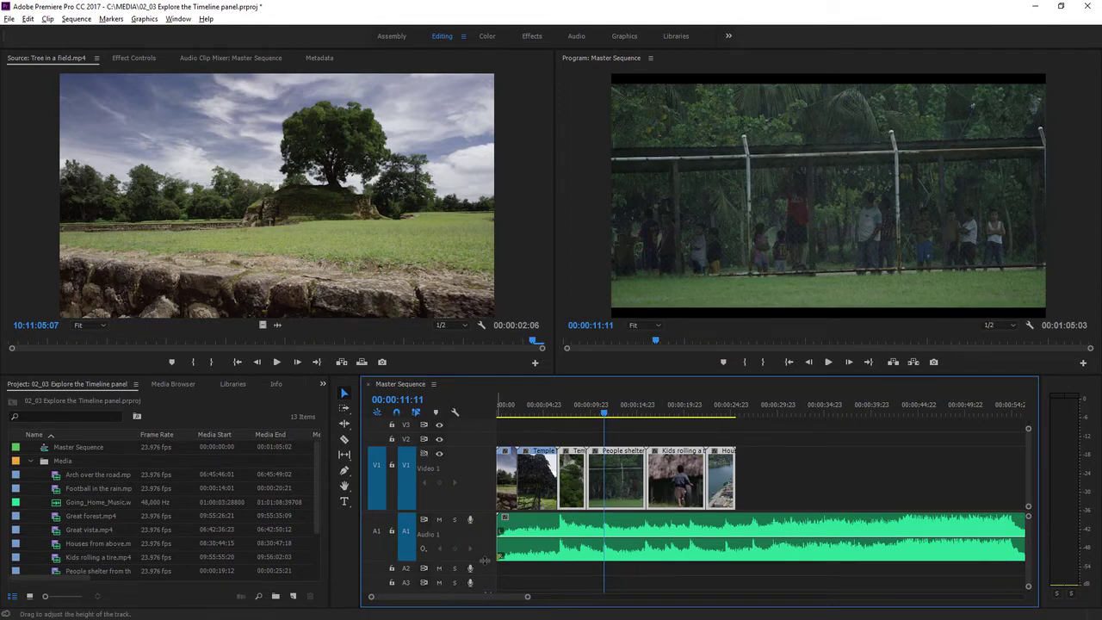
left_click_drag(486, 560, 487, 526)
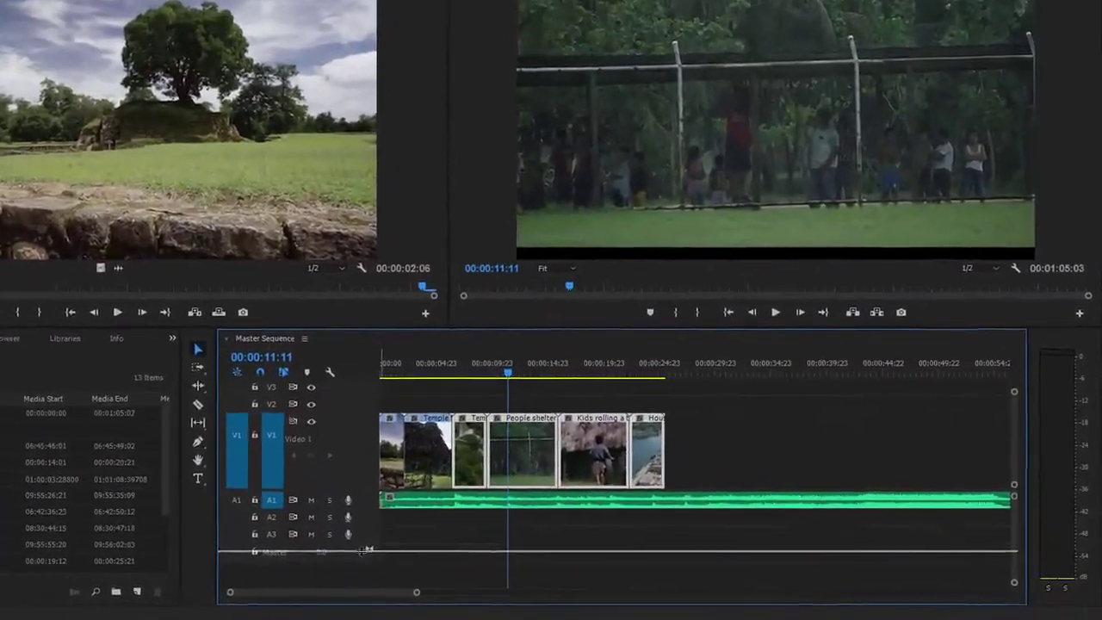
left_click_drag(432, 540, 431, 561)
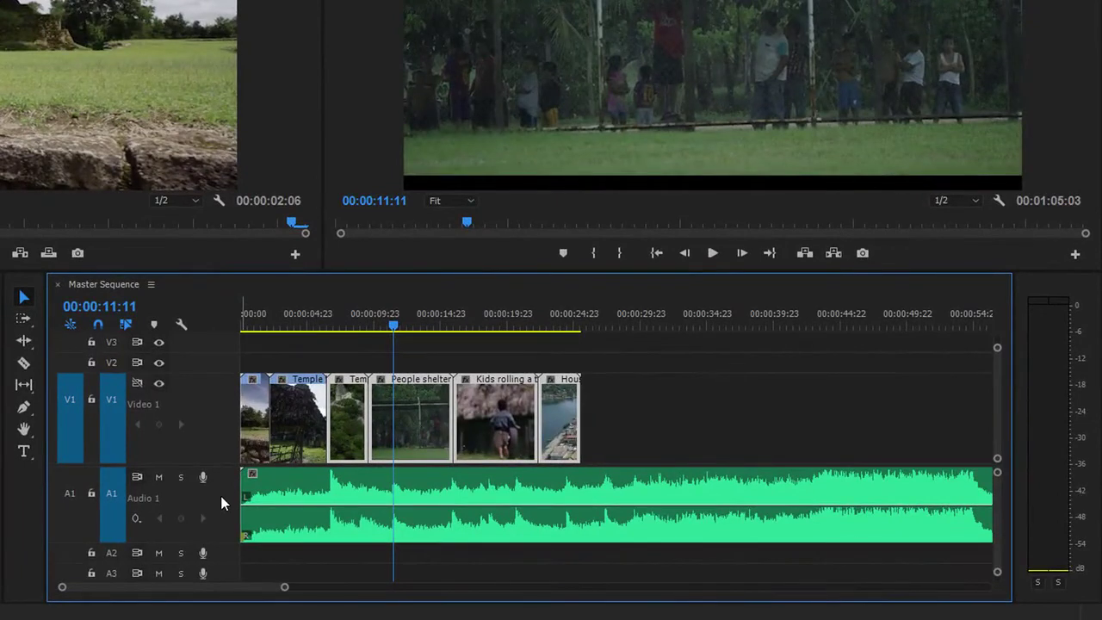
scroll(221, 504, "down", 2)
scroll(222, 499, "up", 2)
scroll(221, 501, "up", 1)
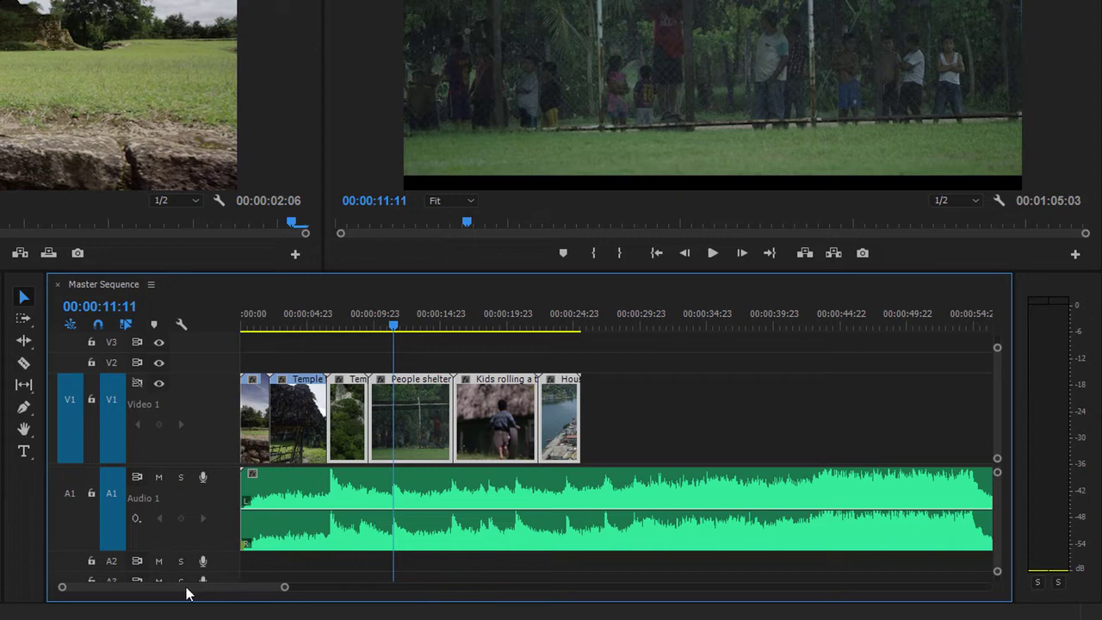
Scroll the timeline and drag the scrollbar handle to zoom in until the ruler ends near 00:00:44:22.
scroll(194, 589, "right", 5)
left_click_drag(231, 589, 177, 591)
left_click_drag(285, 591, 314, 578)
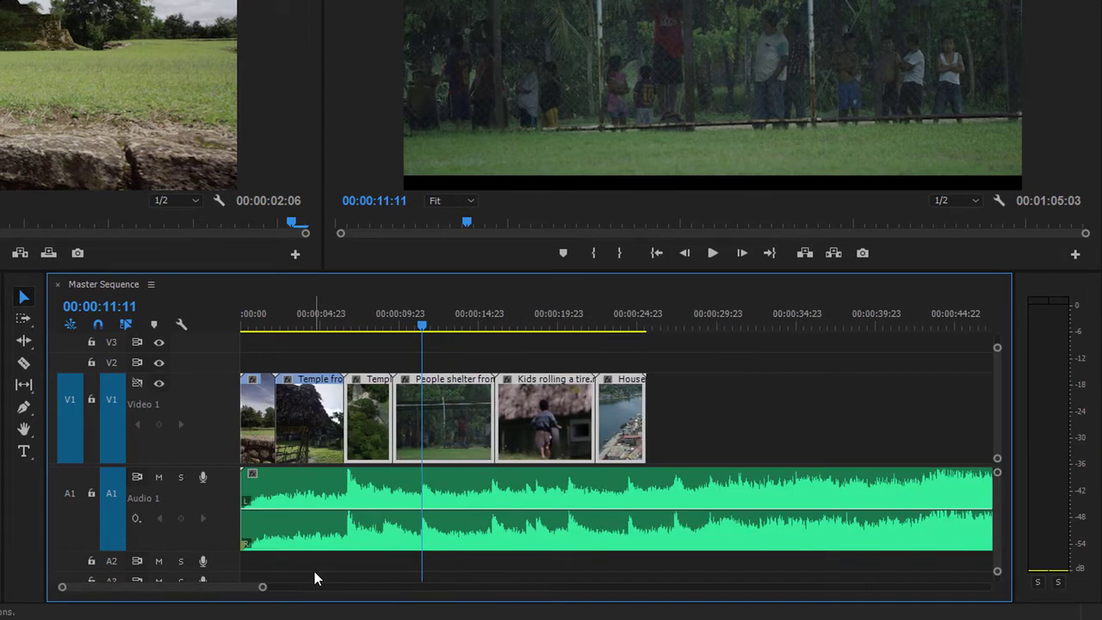